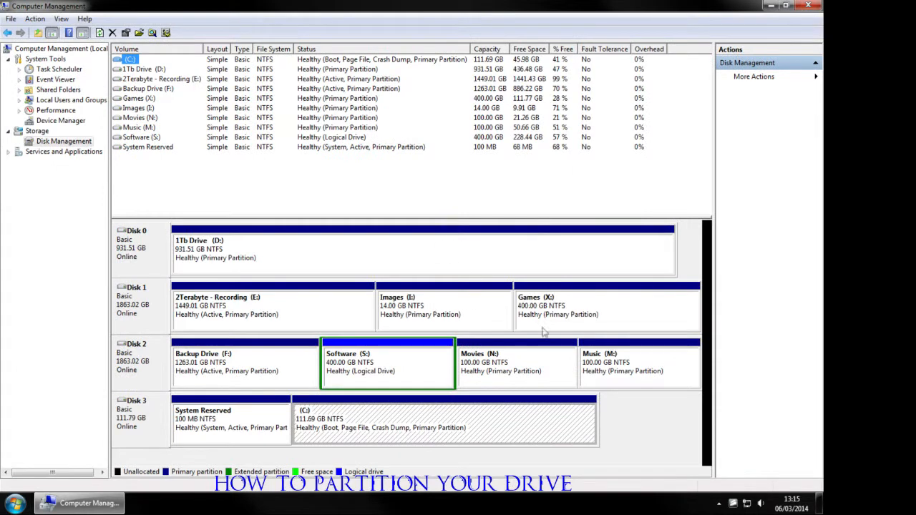
pyautogui.click(707, 266)
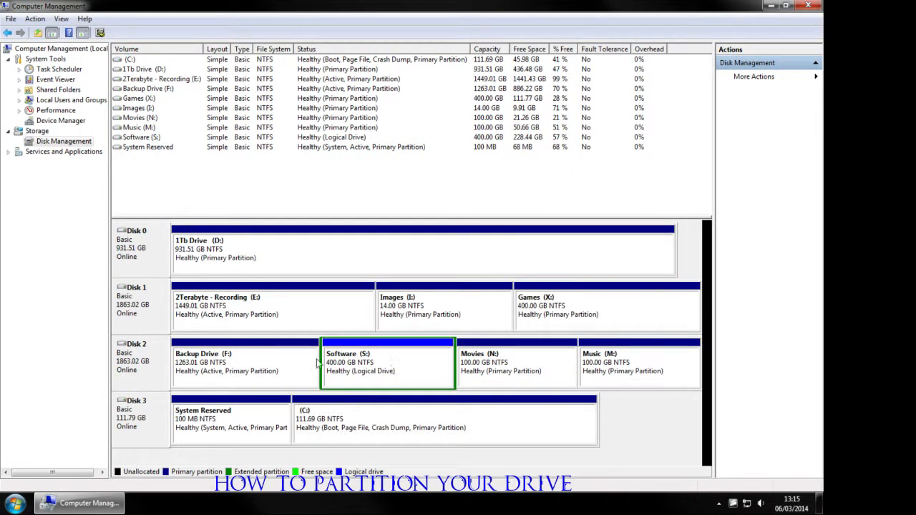
pyautogui.click(296, 267)
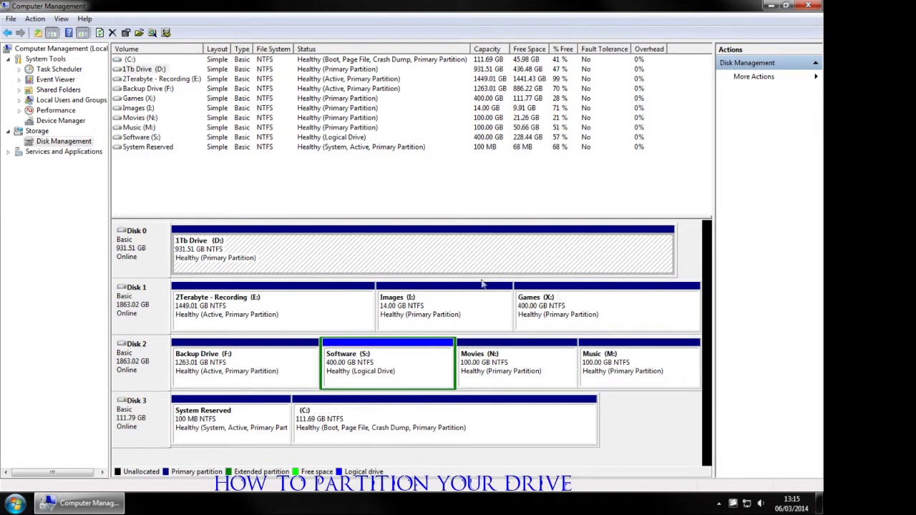
pyautogui.click(707, 390)
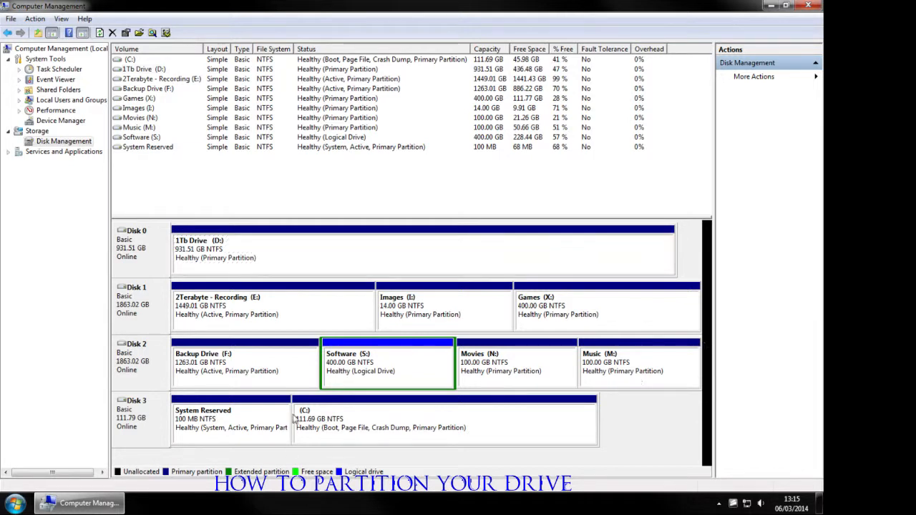
pyautogui.click(239, 426)
pyautogui.click(345, 422)
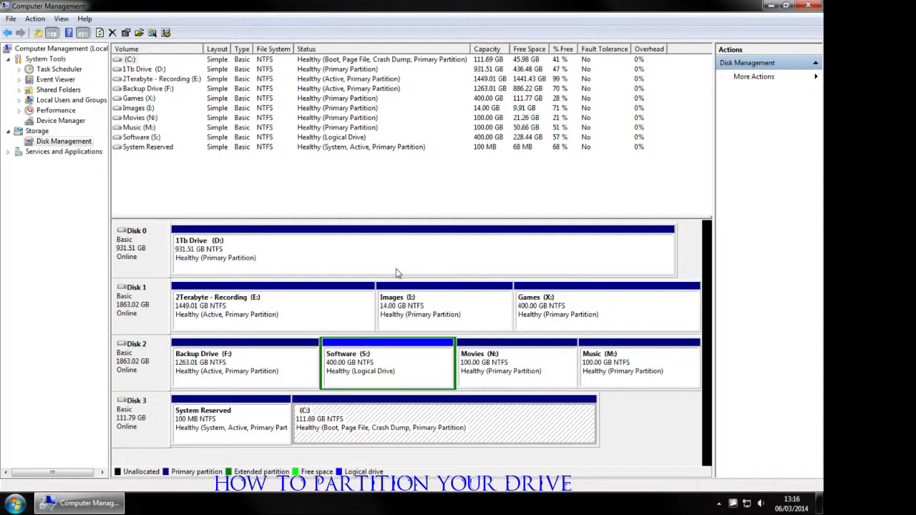
pyautogui.click(290, 312)
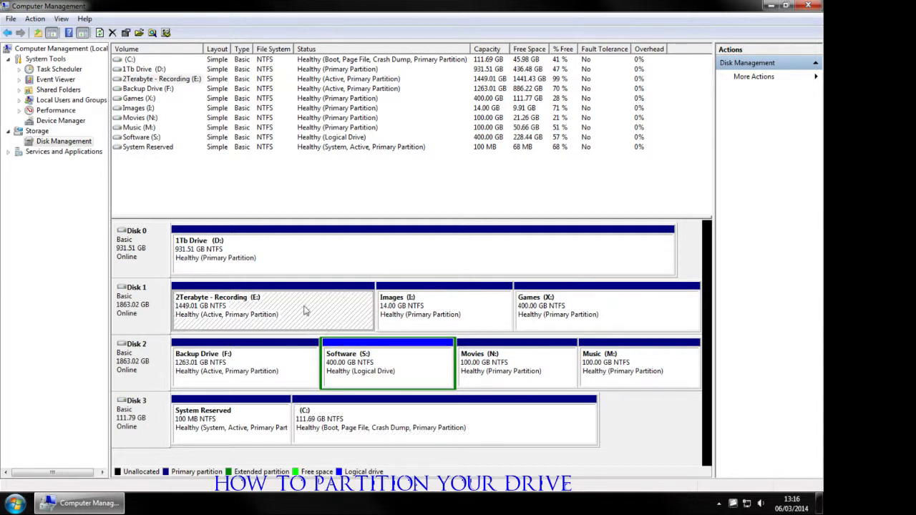
pyautogui.click(330, 413)
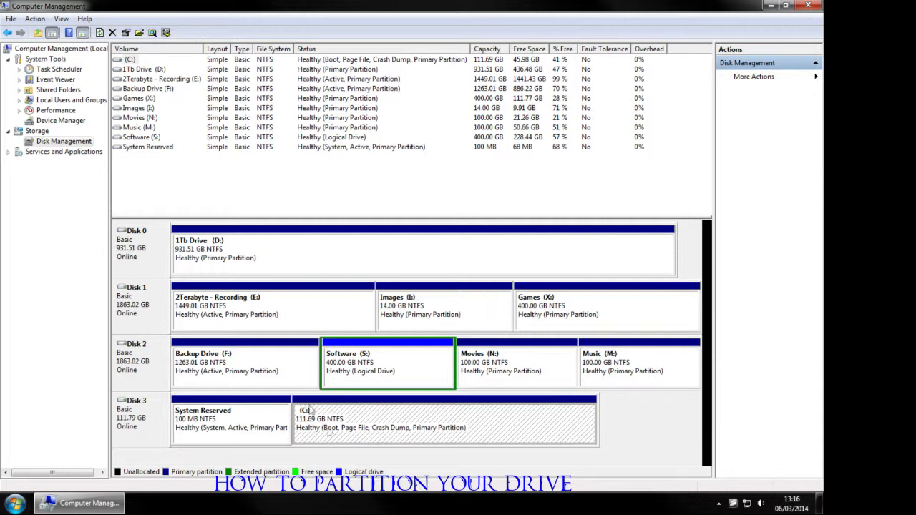
# Step: Open the Shrink Volume settings for the 2Terabyte - Recording (E:) partition on Disk 1
pyautogui.click(277, 320)
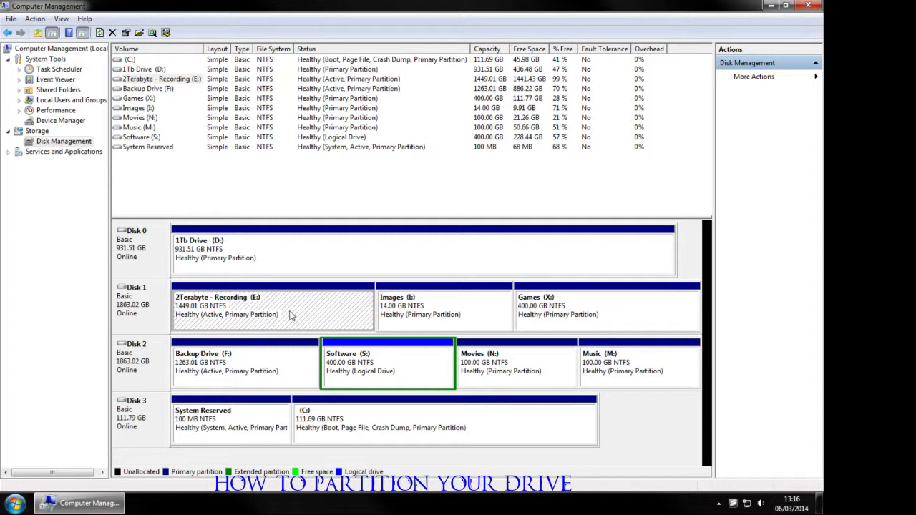
pyautogui.rightClick(290, 311)
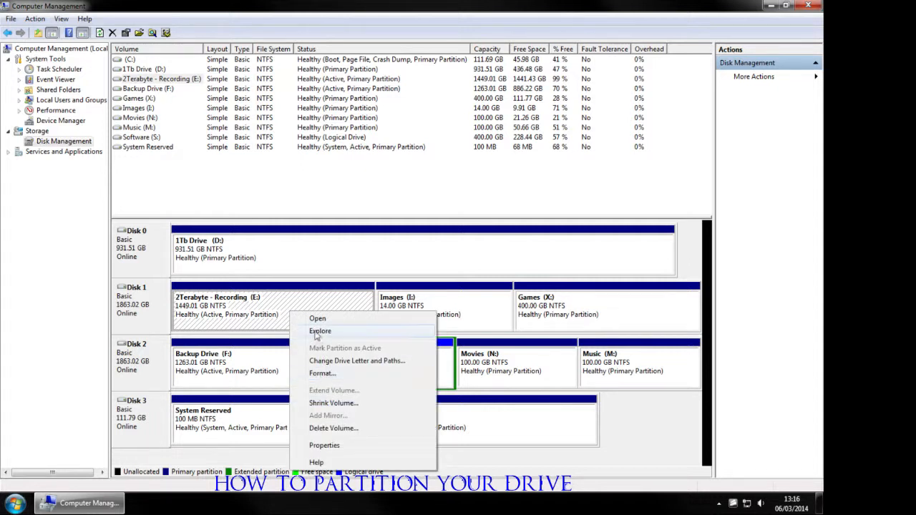
pyautogui.click(338, 405)
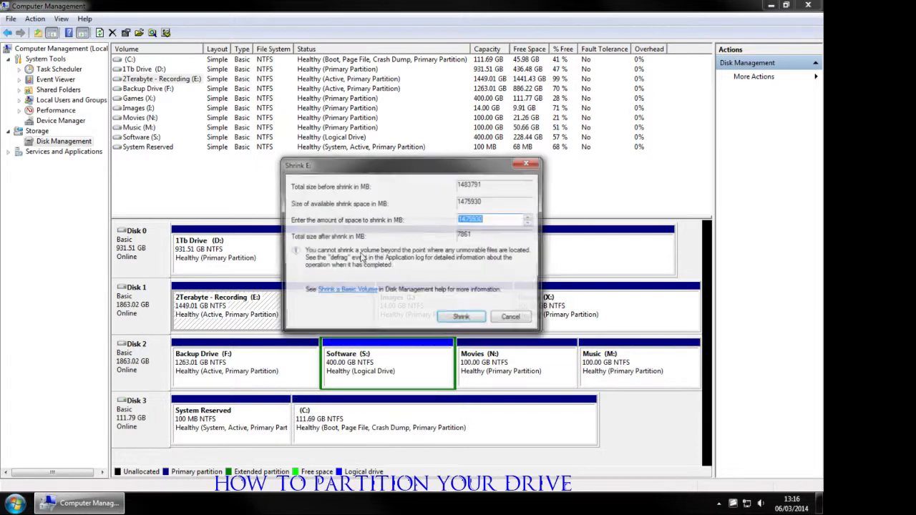
# Step: Try 10240 MB as the amount of space to shrink, and clear the entry
pyautogui.click(499, 220)
pyautogui.moveTo(494, 221); pyautogui.dragTo(431, 217)
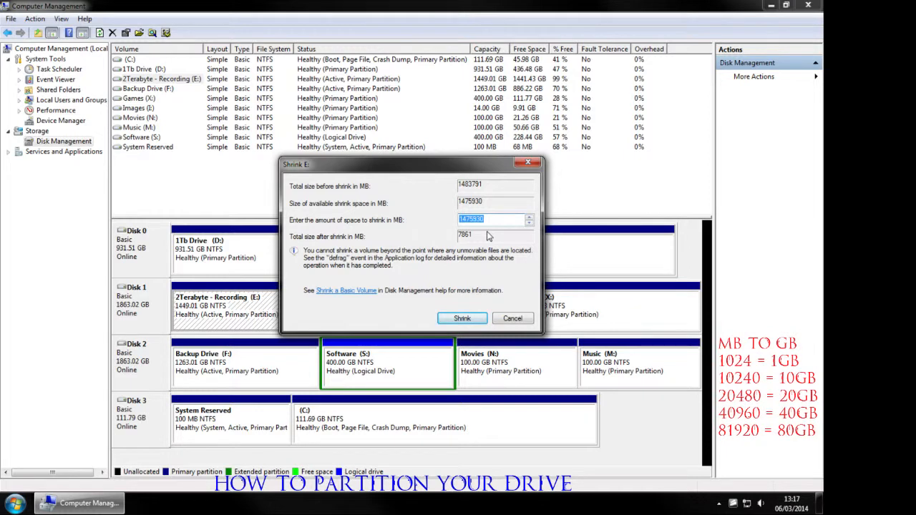
pyautogui.write('10240')
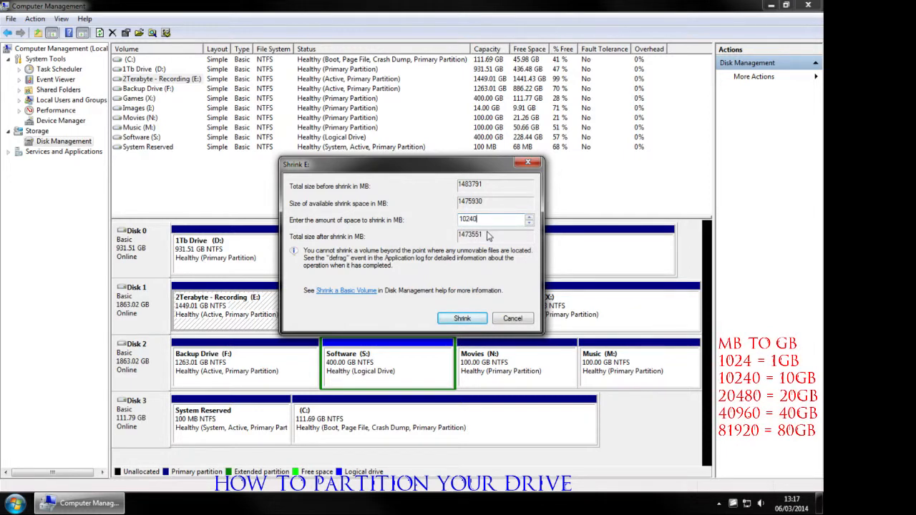
pyautogui.press('BackSpace')
pyautogui.press('BackSpace')
pyautogui.press('BackSpace')
pyautogui.press('BackSpace')
pyautogui.press('BackSpace')
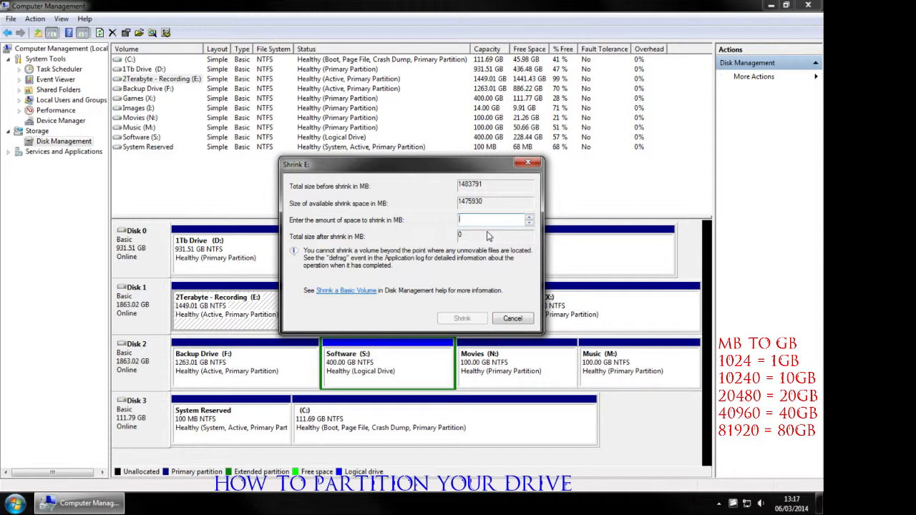
# Step: Switch to Calculator and multiply 1024 by 15 to convert 15 GB to megabytes
pyautogui.click(9, 501)
pyautogui.write('cal')
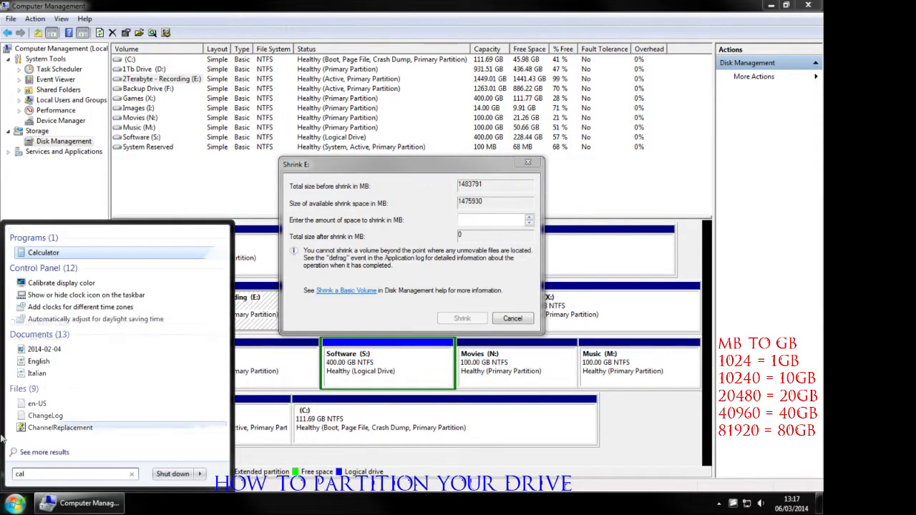
pyautogui.click(47, 255)
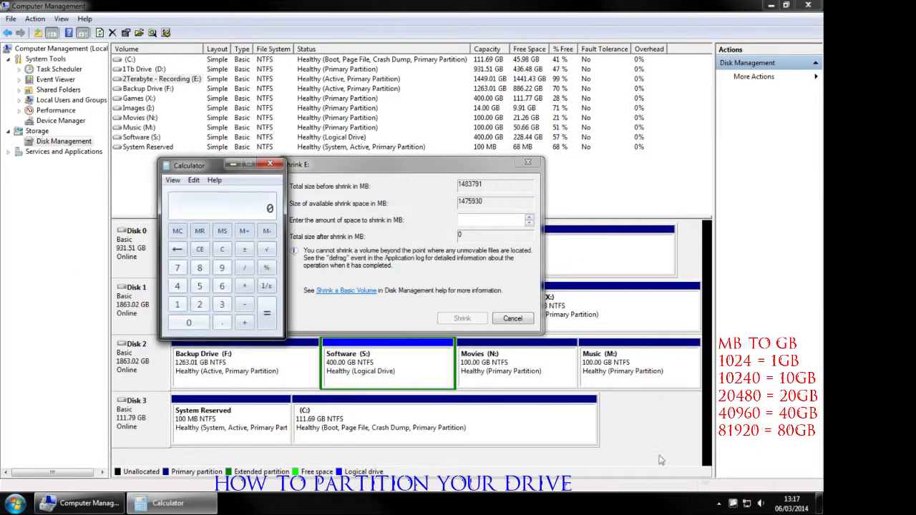
pyautogui.moveTo(205, 170); pyautogui.dragTo(664, 114)
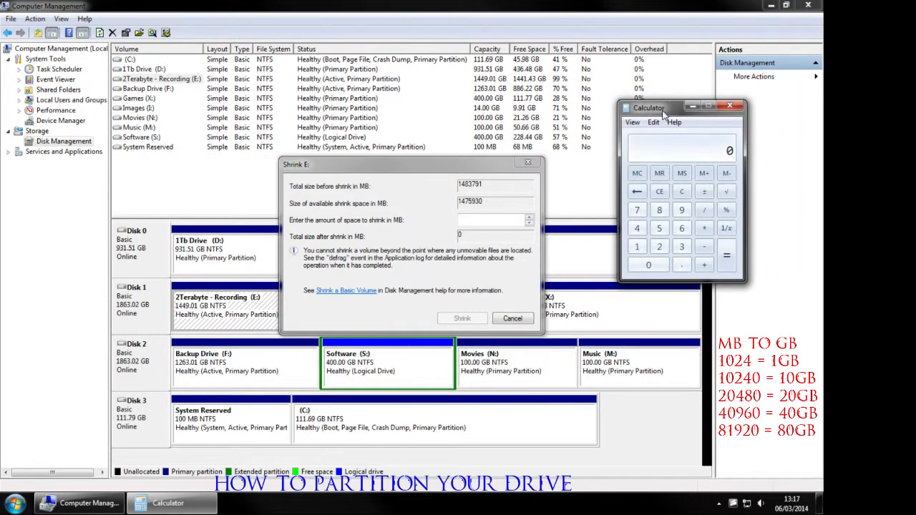
pyautogui.write('1024*')
pyautogui.write('15')
pyautogui.press('Return')
# Step: Set the amount of space to shrink to 15360 MB and shrink the E: volume
pyautogui.click(476, 219)
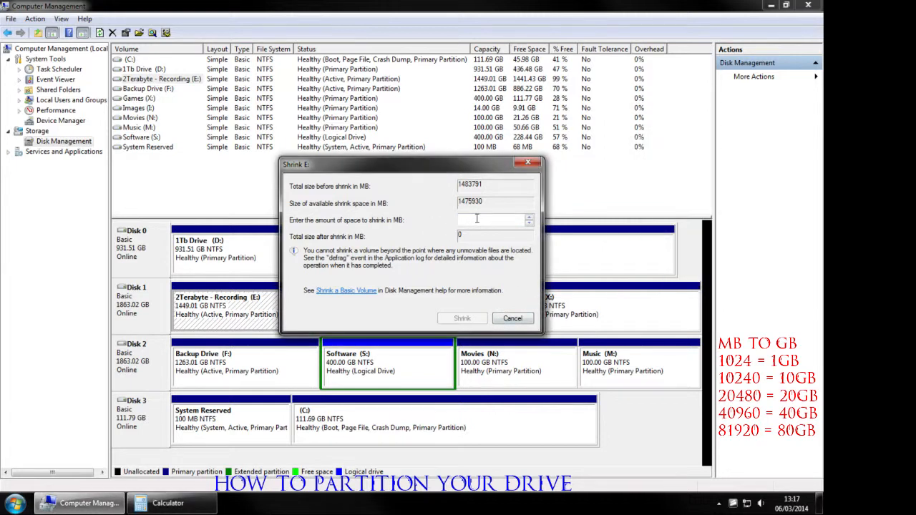
pyautogui.click(154, 499)
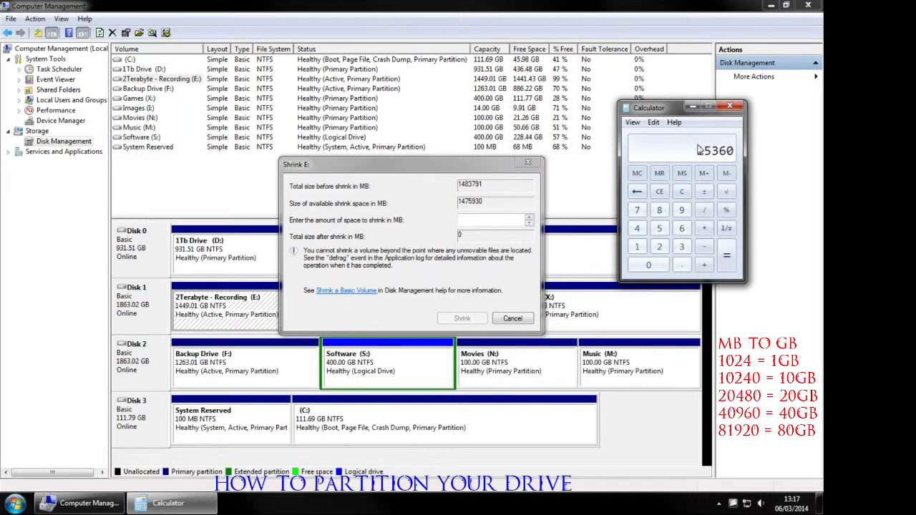
pyautogui.click(503, 219)
pyautogui.write('15360')
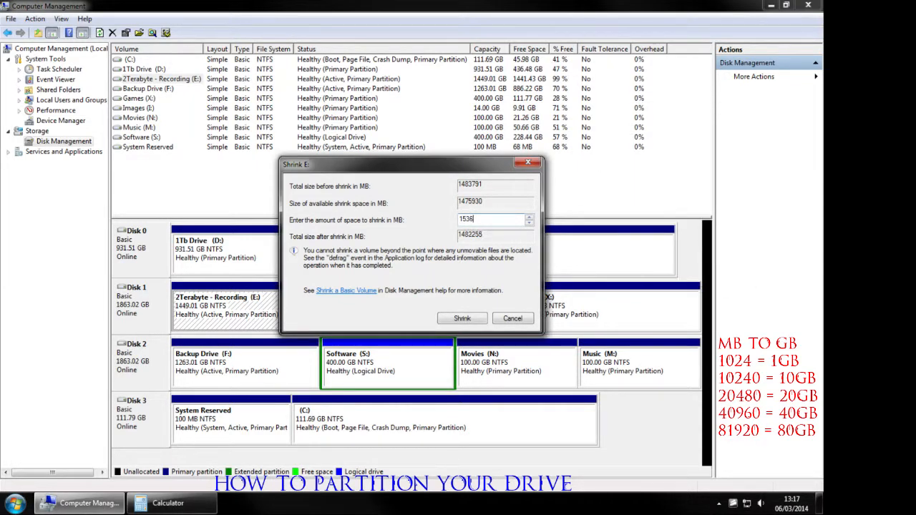
pyautogui.click(465, 319)
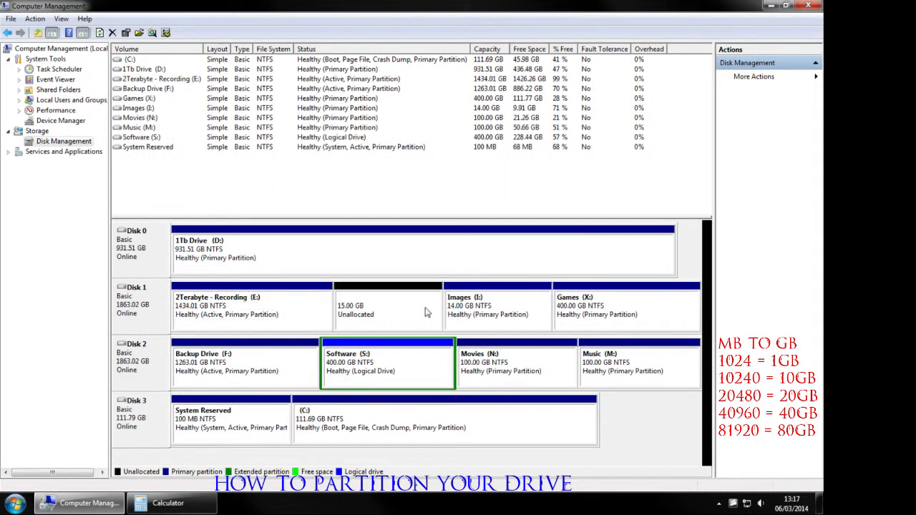
# Step: Start a new simple volume in the unallocated space on Disk 1, accepting the full size of 15359 MB
pyautogui.click(422, 315)
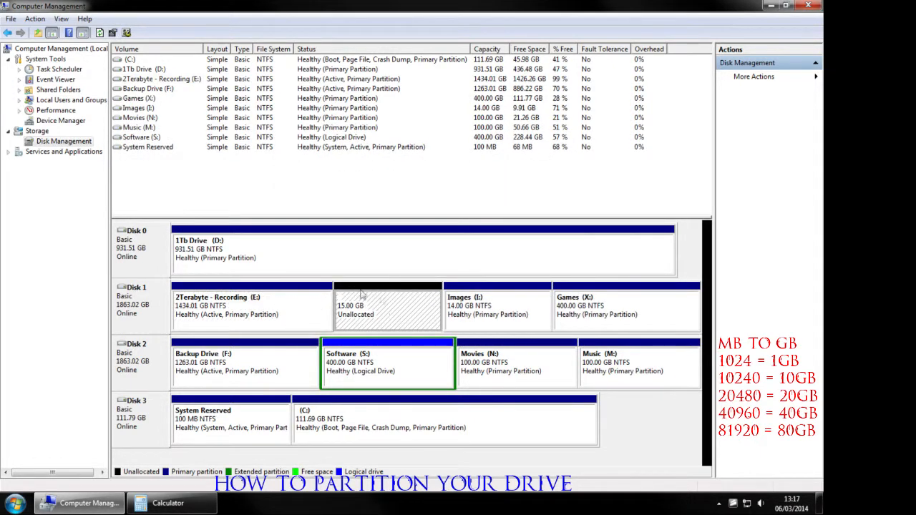
pyautogui.rightClick(395, 306)
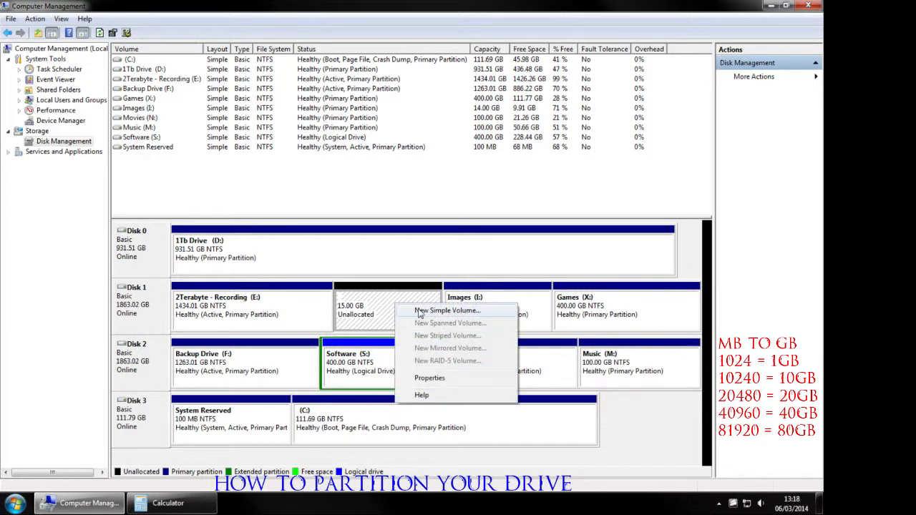
pyautogui.click(420, 312)
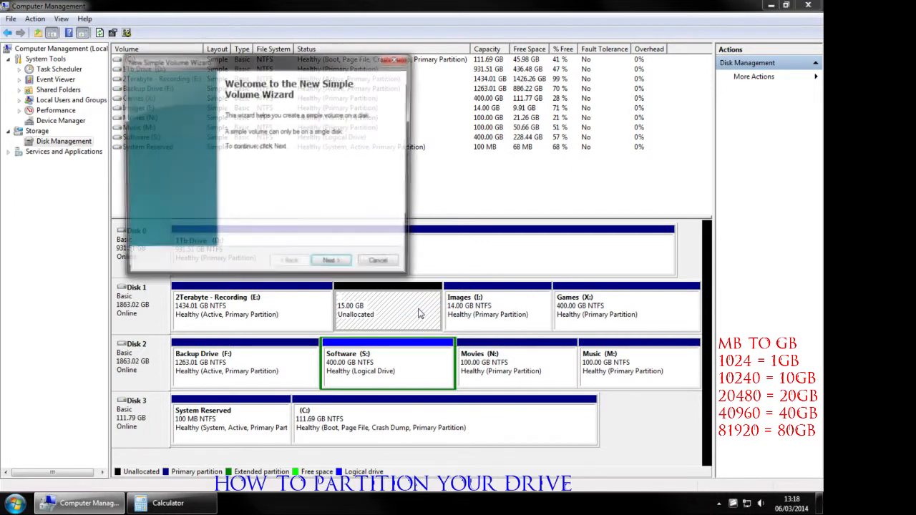
pyautogui.click(335, 265)
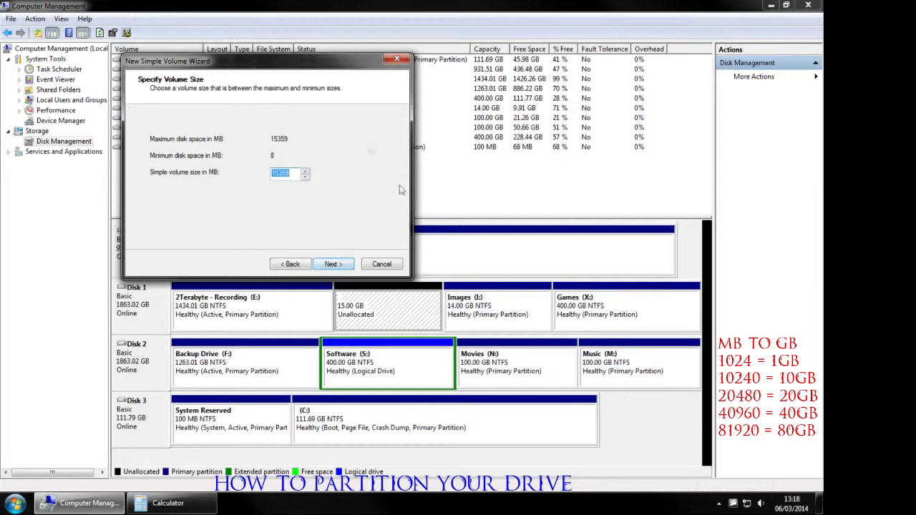
pyautogui.click(340, 264)
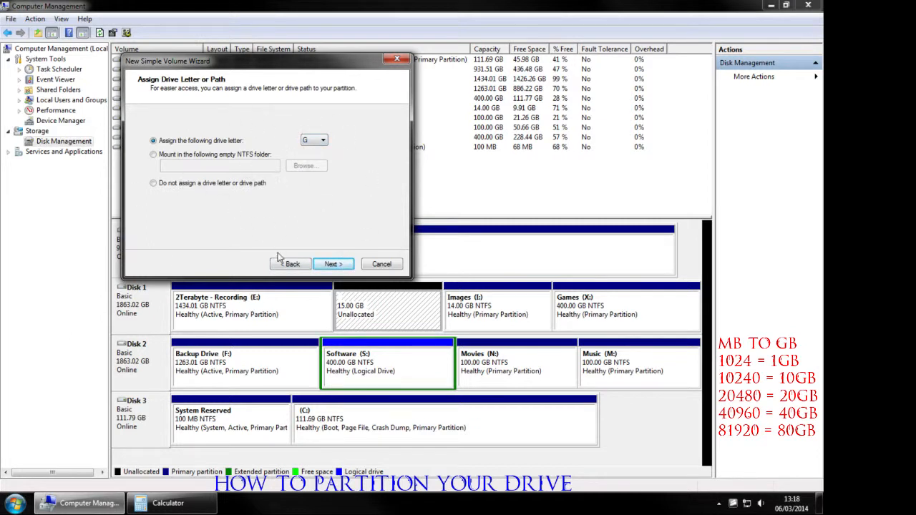
# Step: Assign drive letter G to the new simple volume
pyautogui.click(231, 184)
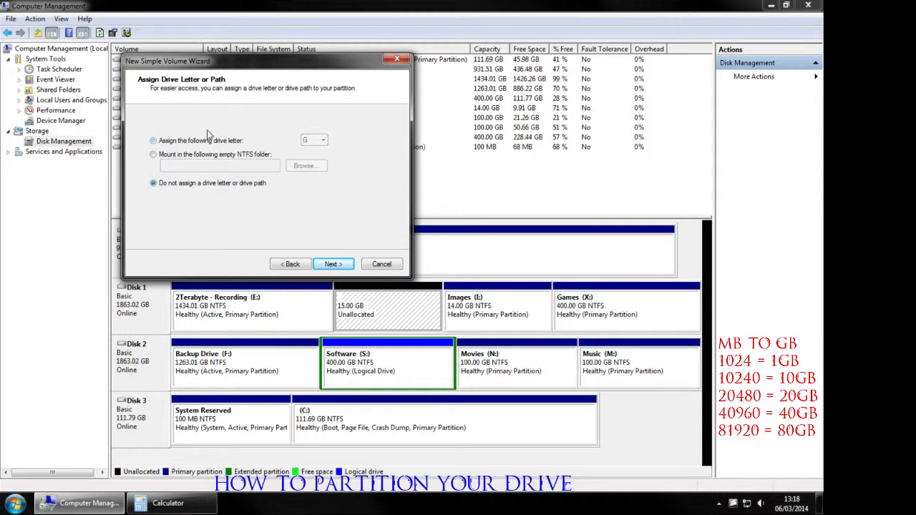
pyautogui.click(265, 143)
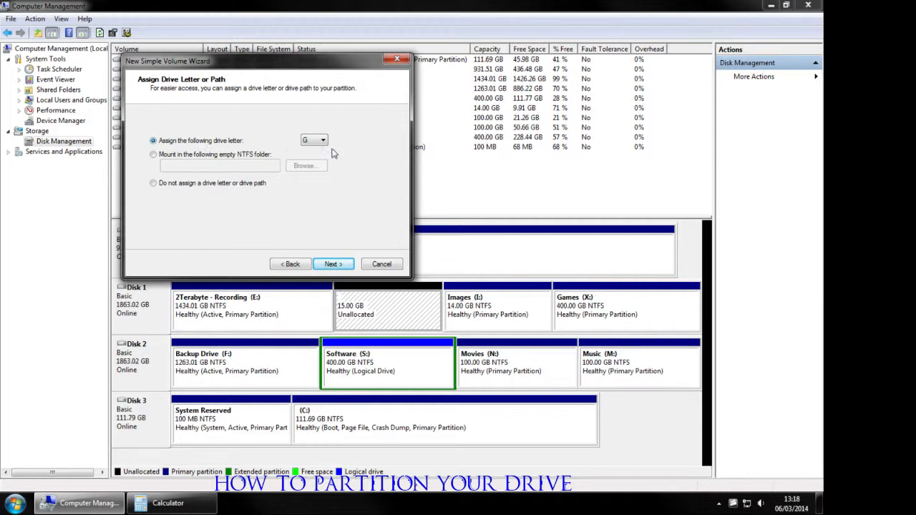
pyautogui.click(334, 262)
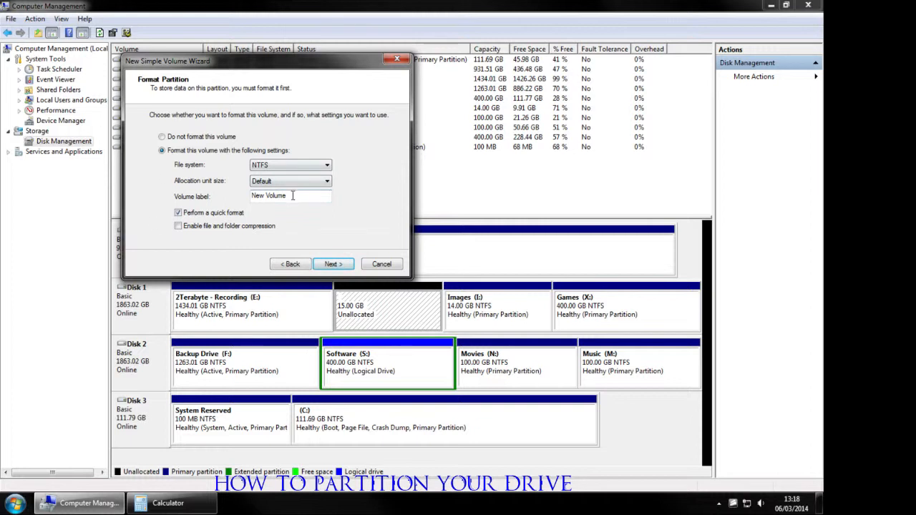
# Step: Label the NTFS volume Recording, enable file and folder compression with quick format, and finish creating it
pyautogui.moveTo(295, 196); pyautogui.dragTo(160, 204)
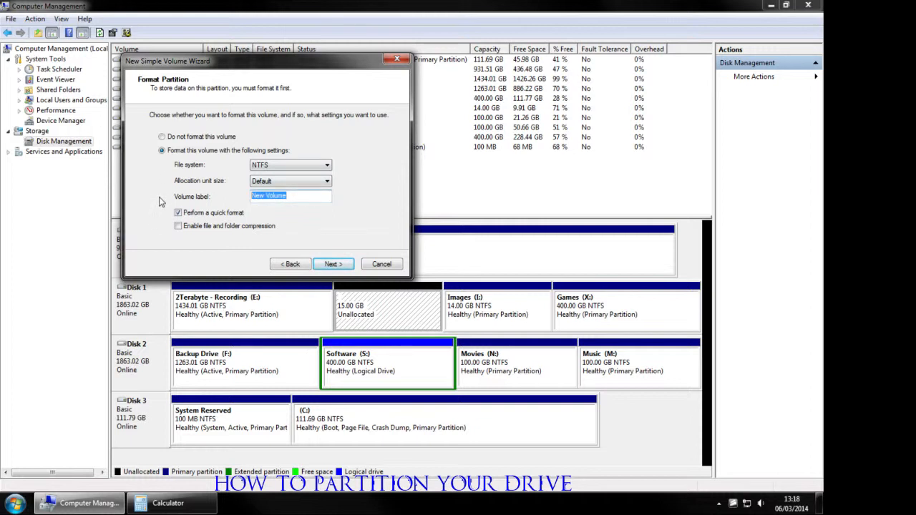
pyautogui.write('Recording')
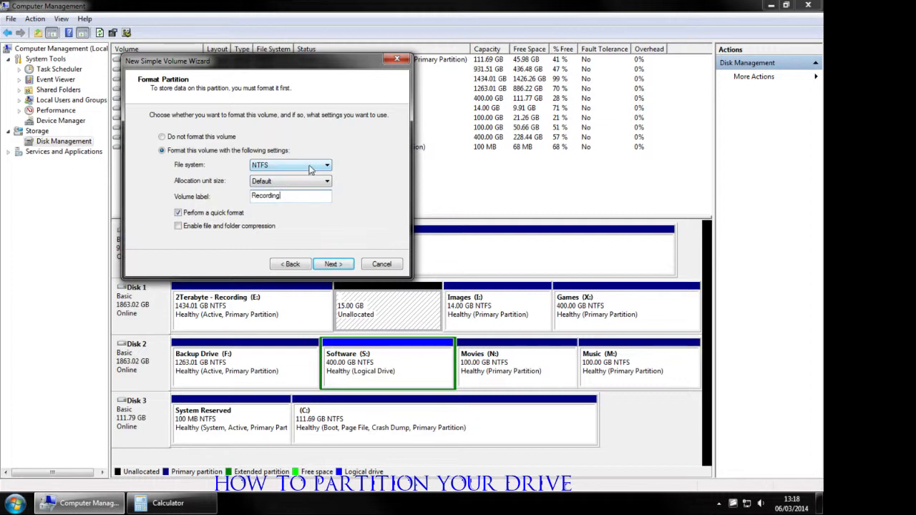
pyautogui.click(239, 228)
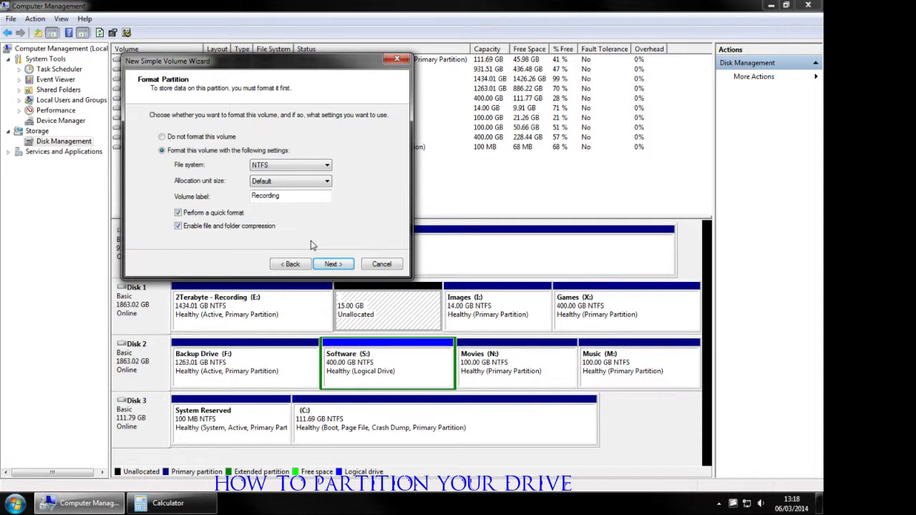
pyautogui.click(333, 264)
pyautogui.scroll(-1, 382, 168)
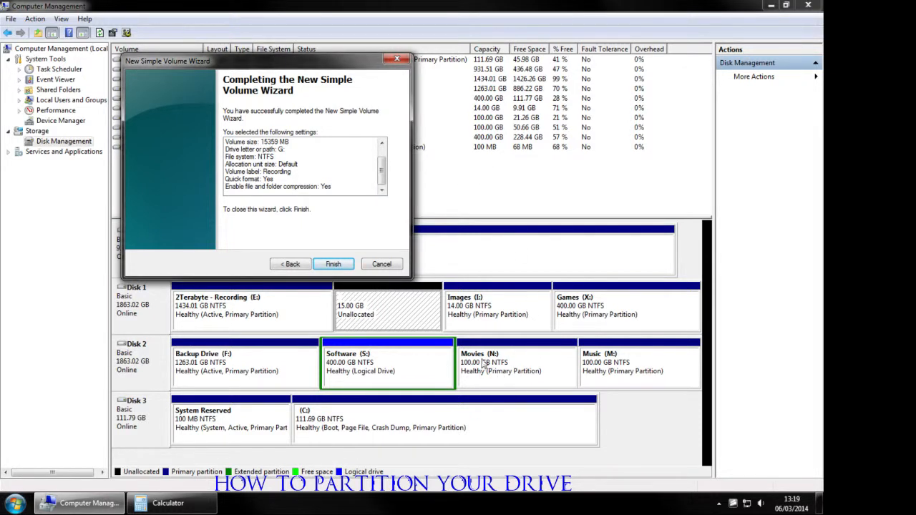
pyautogui.click(331, 266)
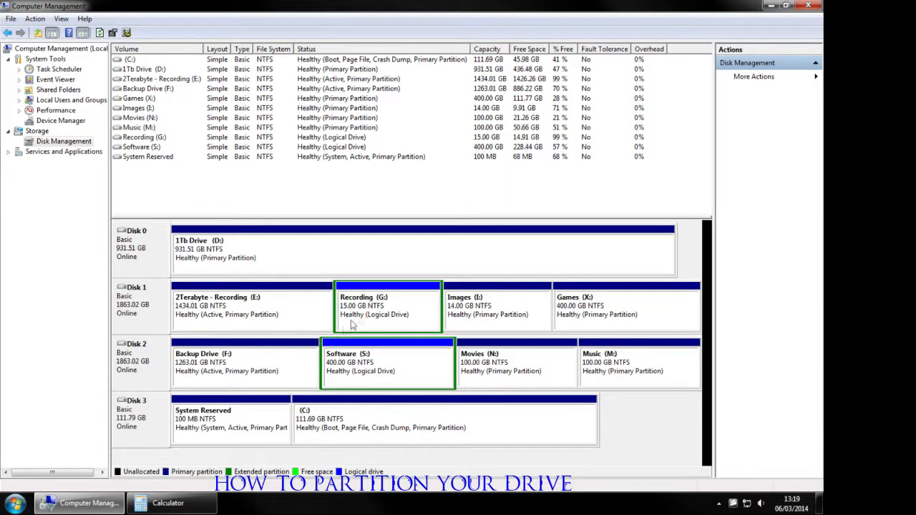
# Step: Delete the Recording (G:) volume on Disk 1 and confirm the deletion
pyautogui.click(362, 308)
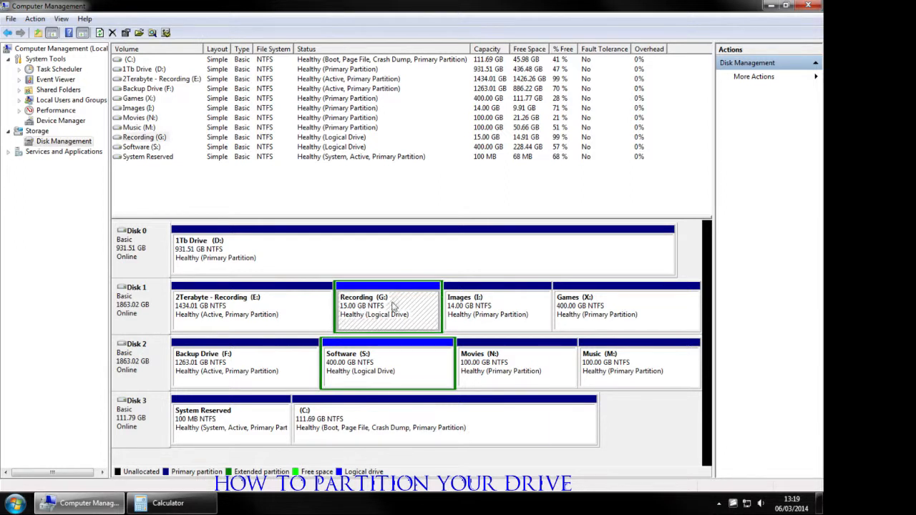
pyautogui.rightClick(392, 299)
pyautogui.click(435, 403)
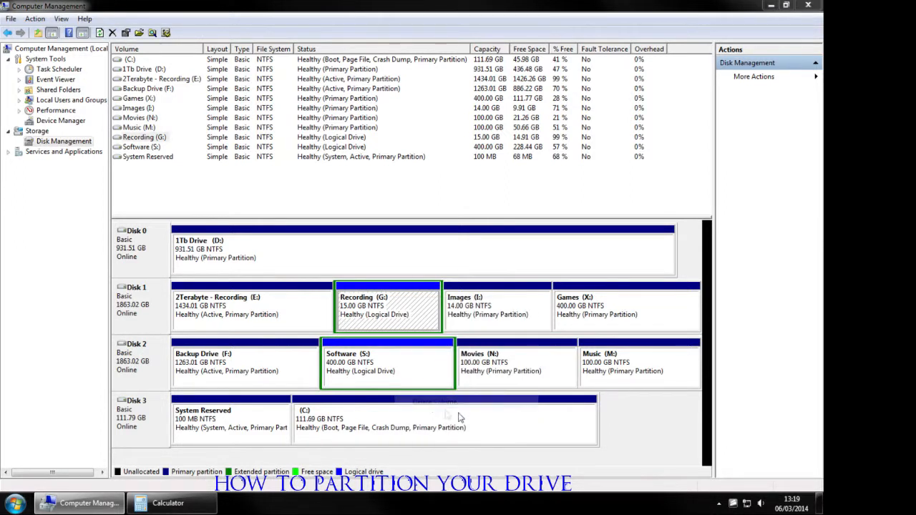
pyautogui.click(474, 300)
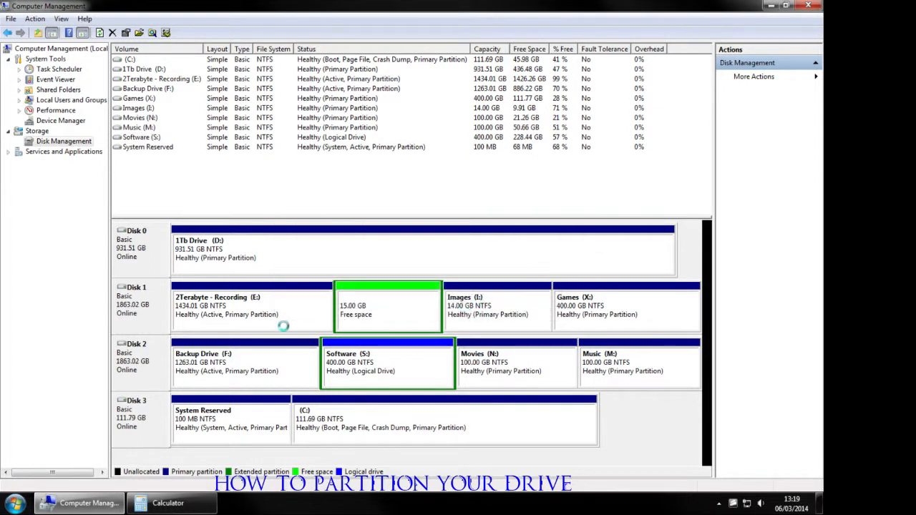
# Step: Delete the 15 GB free-space partition on Disk 1 and confirm the deletion
pyautogui.click(369, 315)
pyautogui.rightClick(369, 315)
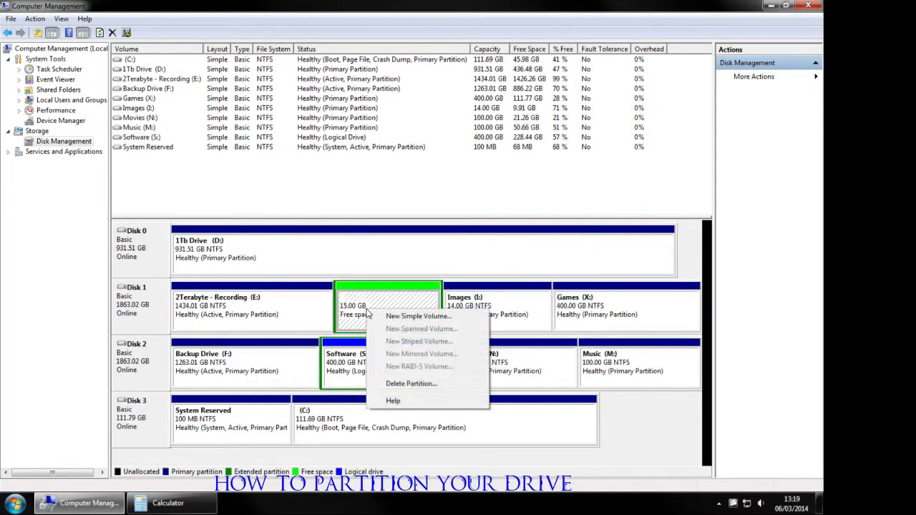
pyautogui.click(400, 387)
pyautogui.click(474, 296)
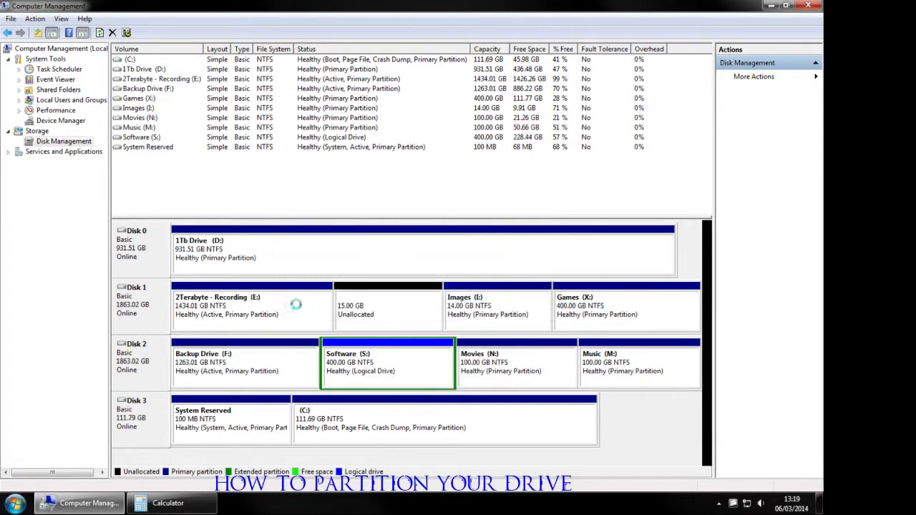
# Step: Extend the 2Terabyte - Recording (E:) volume with the full 15359 MB of unallocated space on Disk 1
pyautogui.rightClick(283, 318)
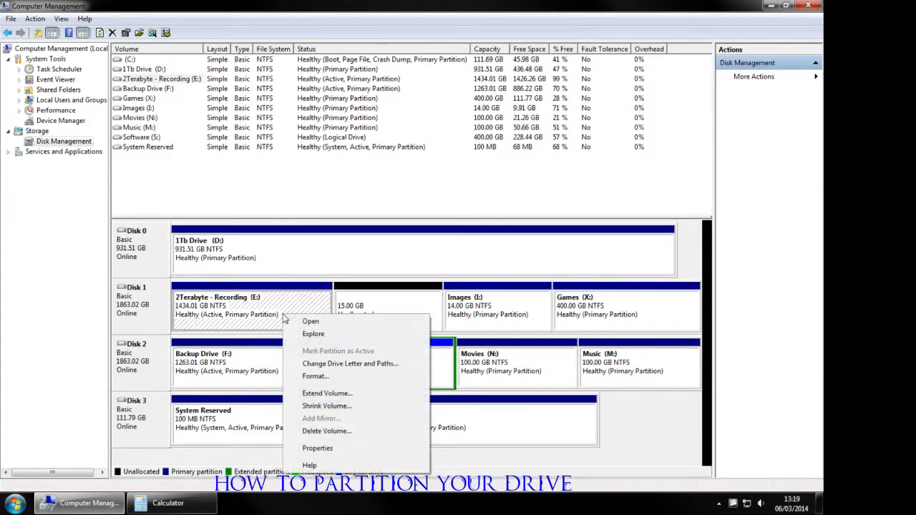
pyautogui.click(328, 392)
pyautogui.click(332, 273)
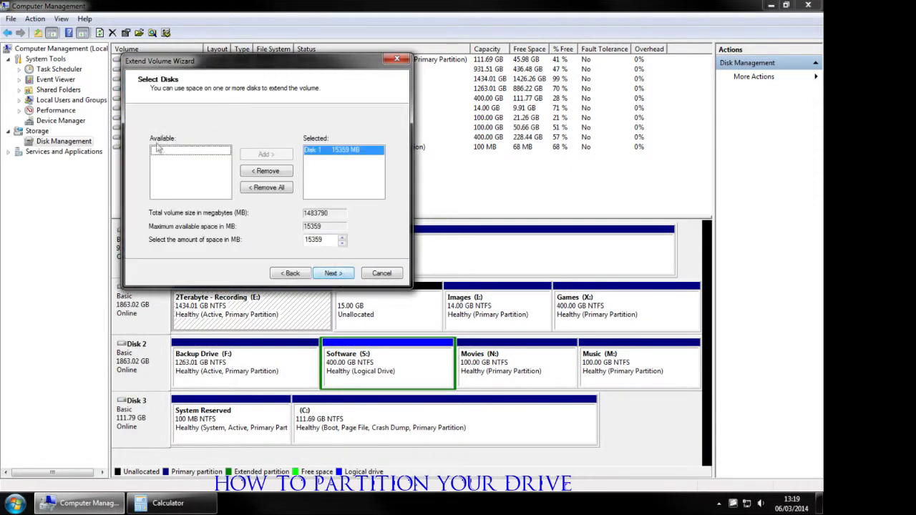
pyautogui.click(335, 276)
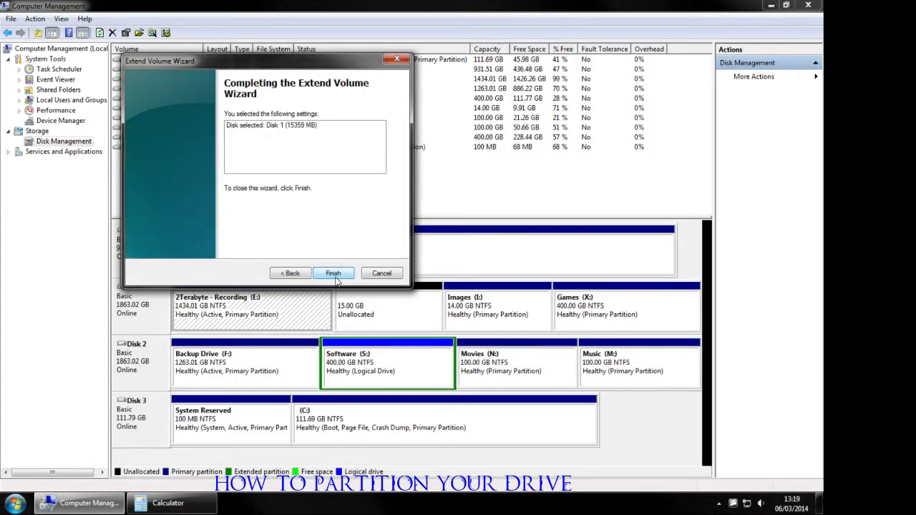
pyautogui.click(334, 275)
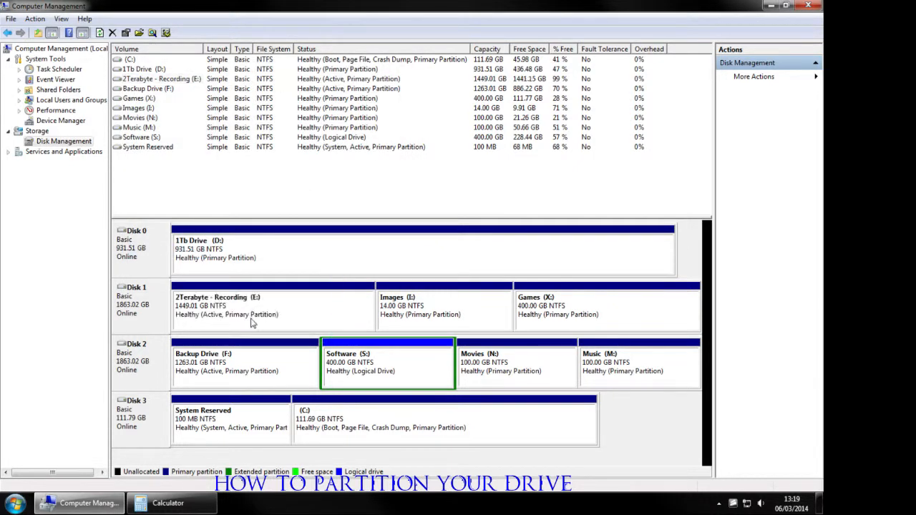